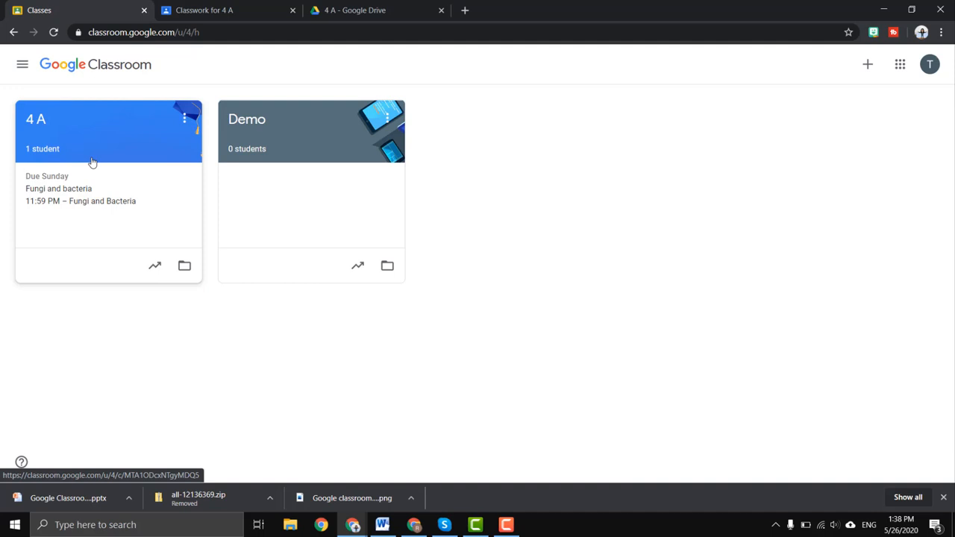
- Start a new assignment in the 4 A class's classwork and title it "Google classroom 2"
{"action": "left_click", "coordinate": [92, 163]}
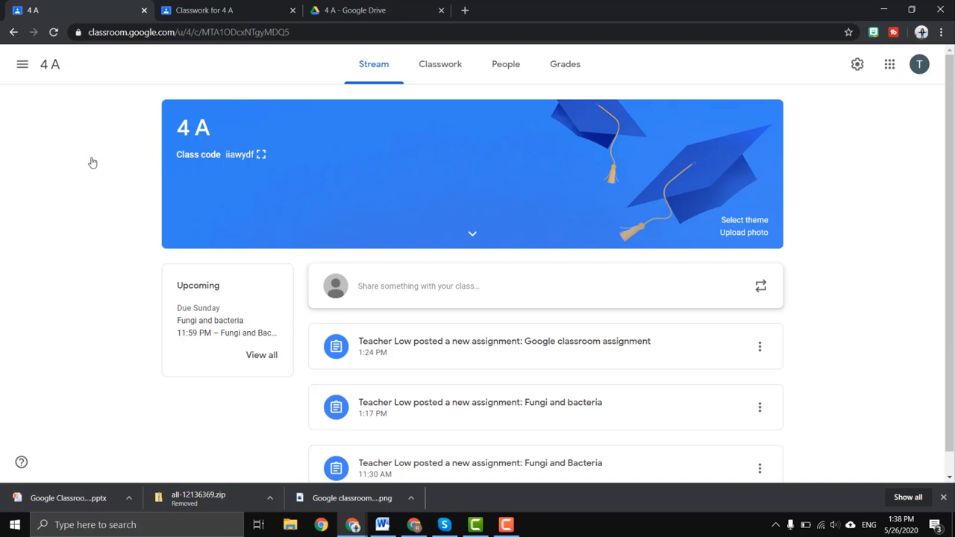
{"action": "left_click", "coordinate": [462, 64]}
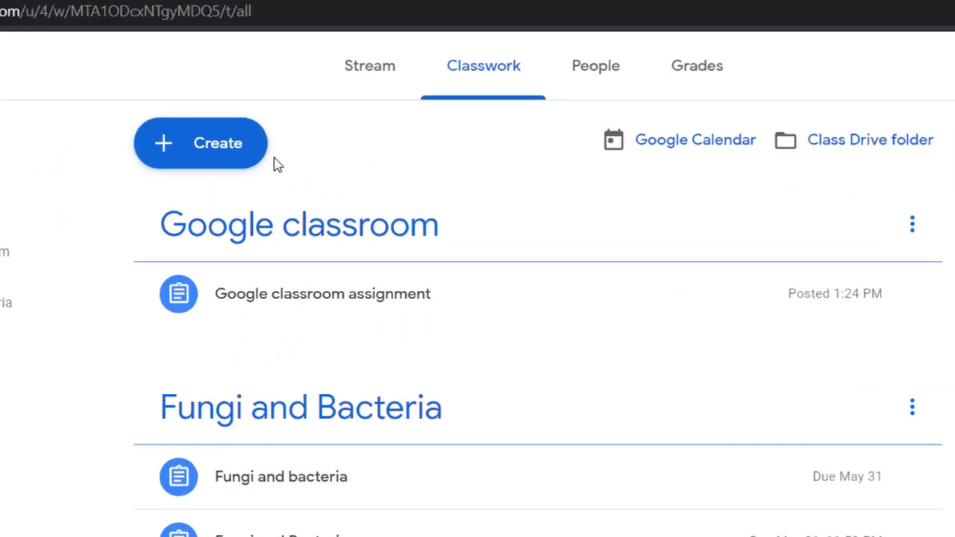
{"action": "left_click", "coordinate": [218, 155]}
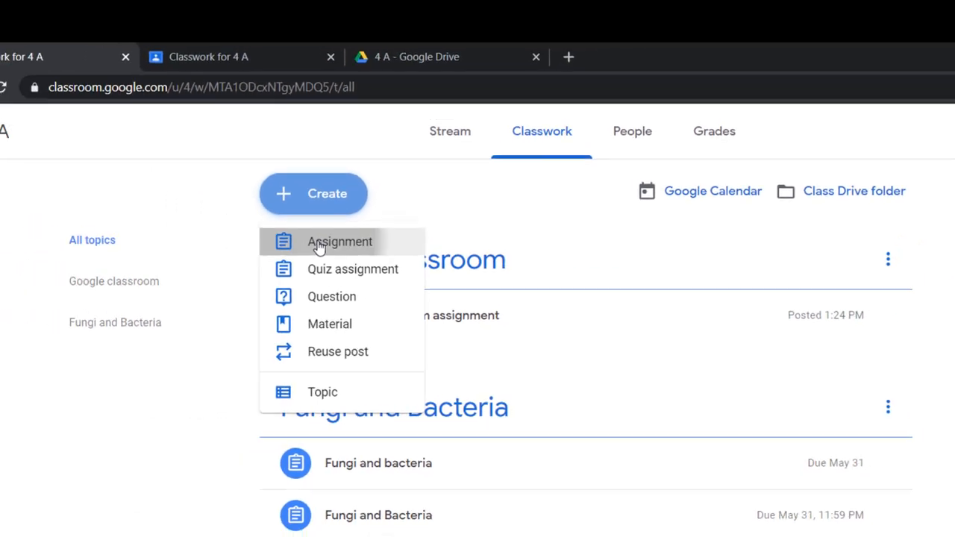
{"action": "left_click", "coordinate": [208, 206]}
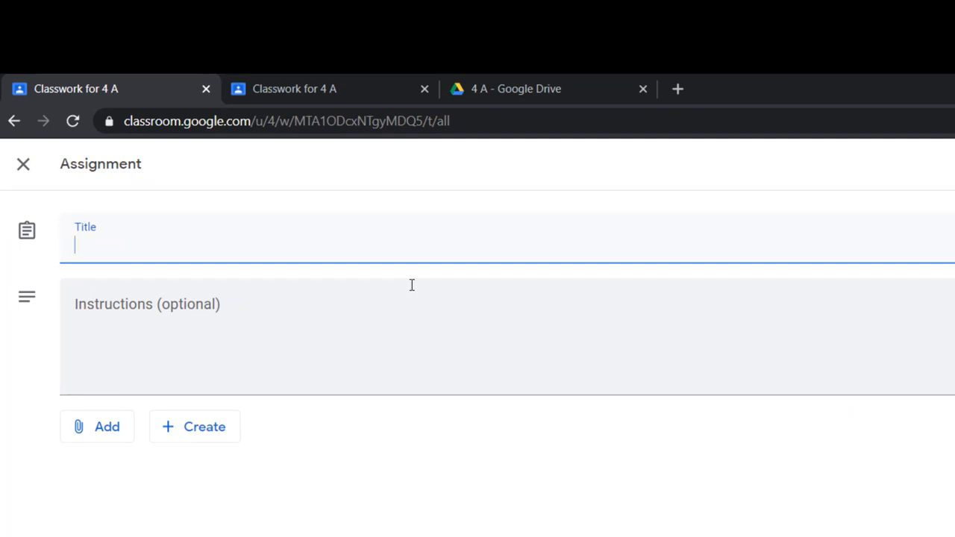
{"action": "type", "text": "Google classroom 2"}
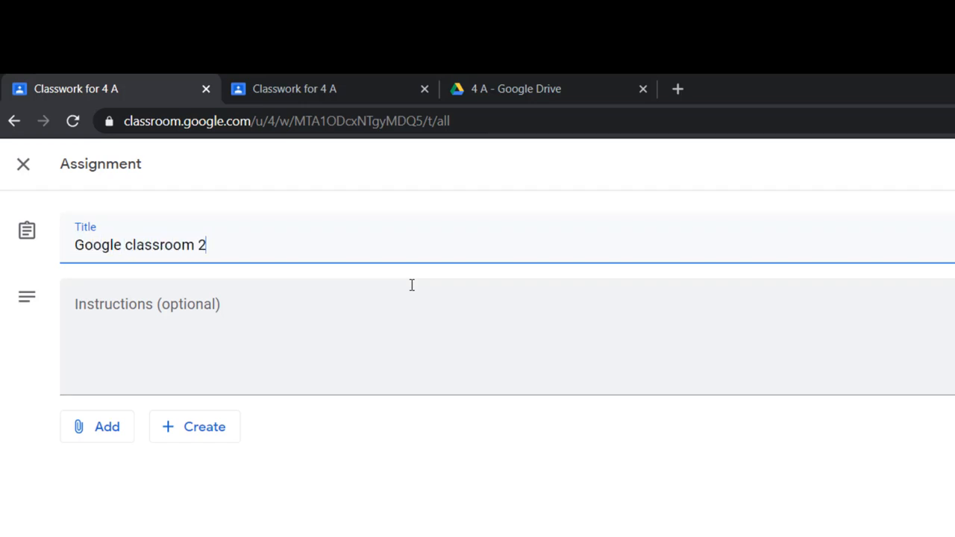
- Enter "1. Type summaries on the document" as the assignment instructions
{"action": "left_click", "coordinate": [361, 349]}
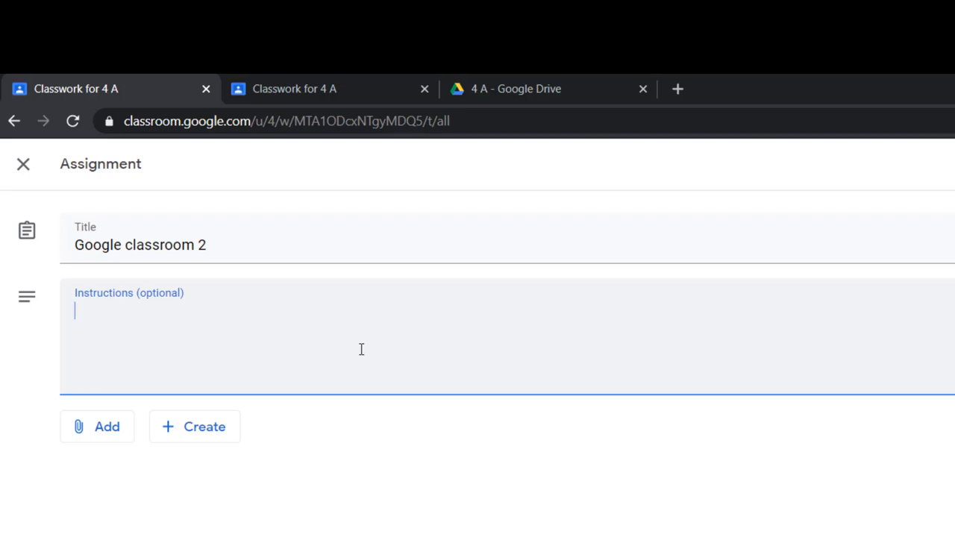
{"action": "type", "text": "1."}
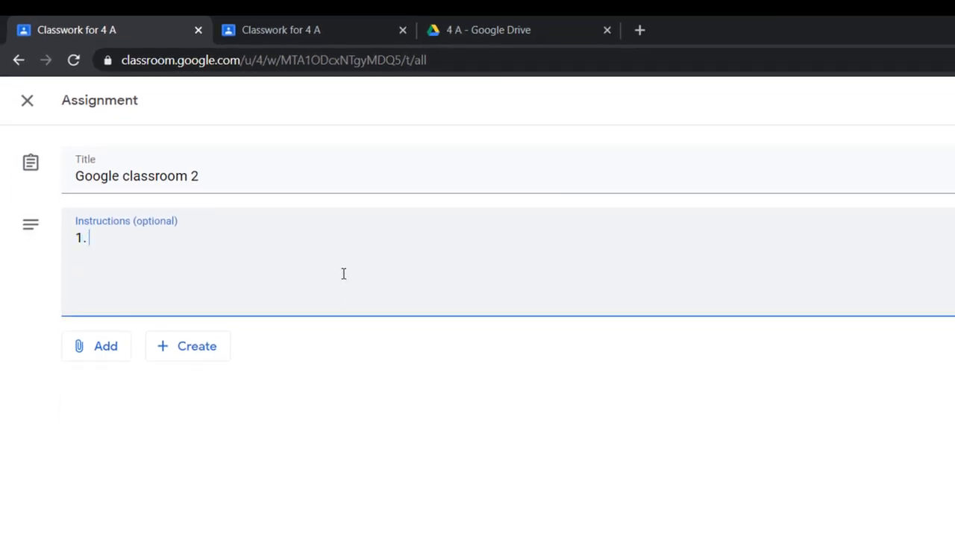
{"action": "type", "text": " Type summarie"}
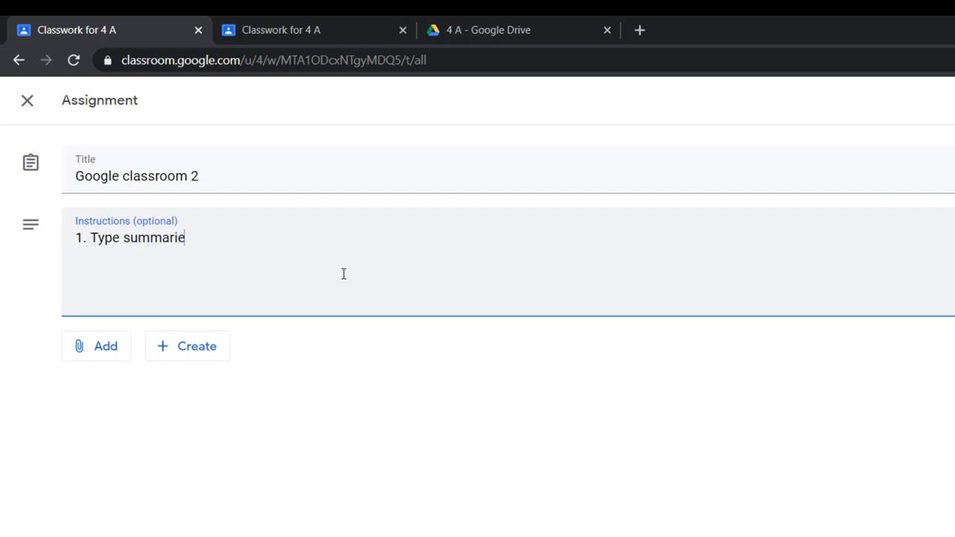
{"action": "type", "text": "s on the document"}
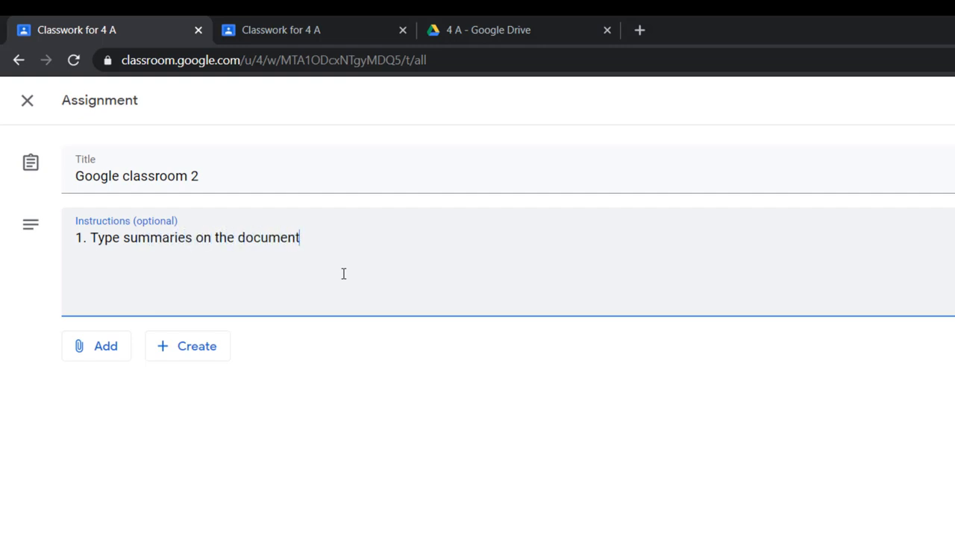
- Attach Why Google classroom.docx from the device's google classroom folder and set it to make a copy for each student
{"action": "left_click", "coordinate": [77, 360]}
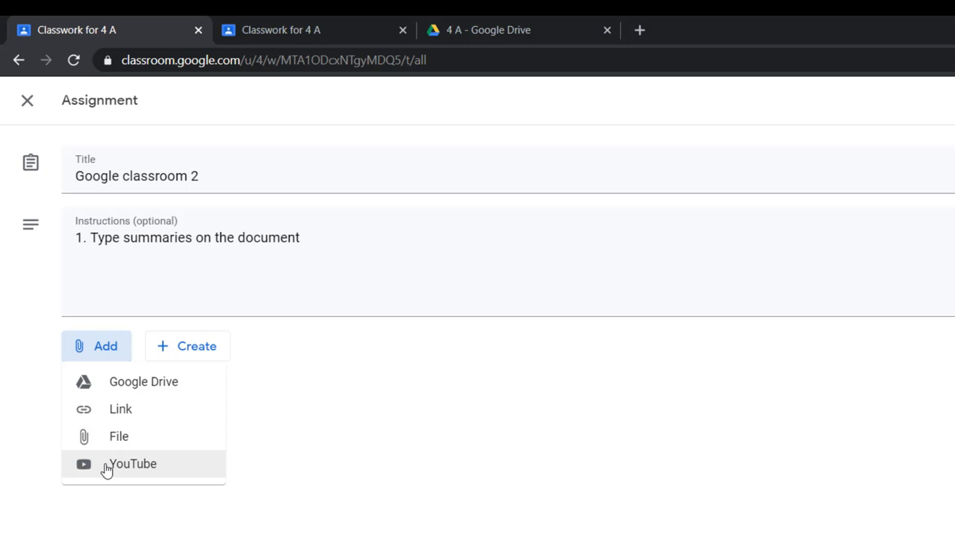
{"action": "left_click", "coordinate": [113, 436]}
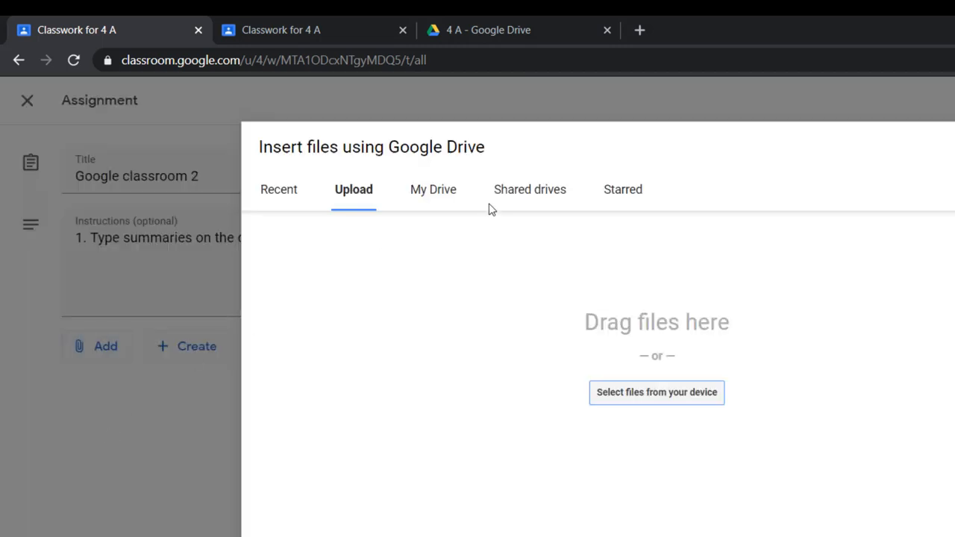
{"action": "left_click", "coordinate": [605, 412]}
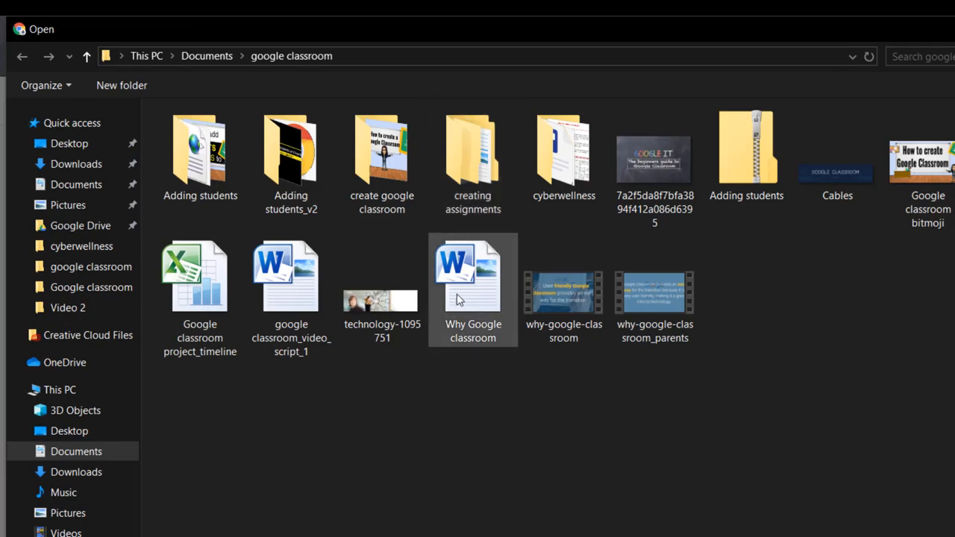
{"action": "double_click", "coordinate": [457, 299]}
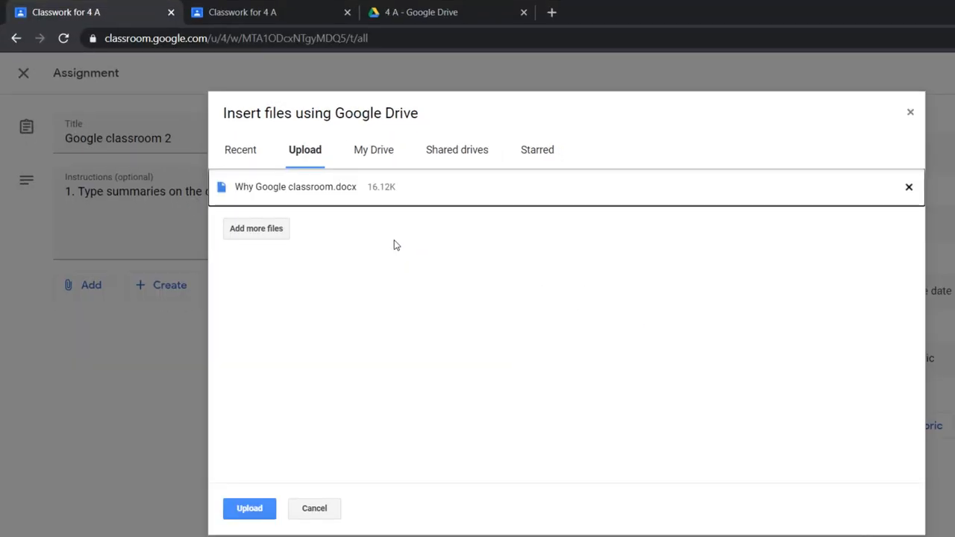
{"action": "left_click", "coordinate": [253, 510]}
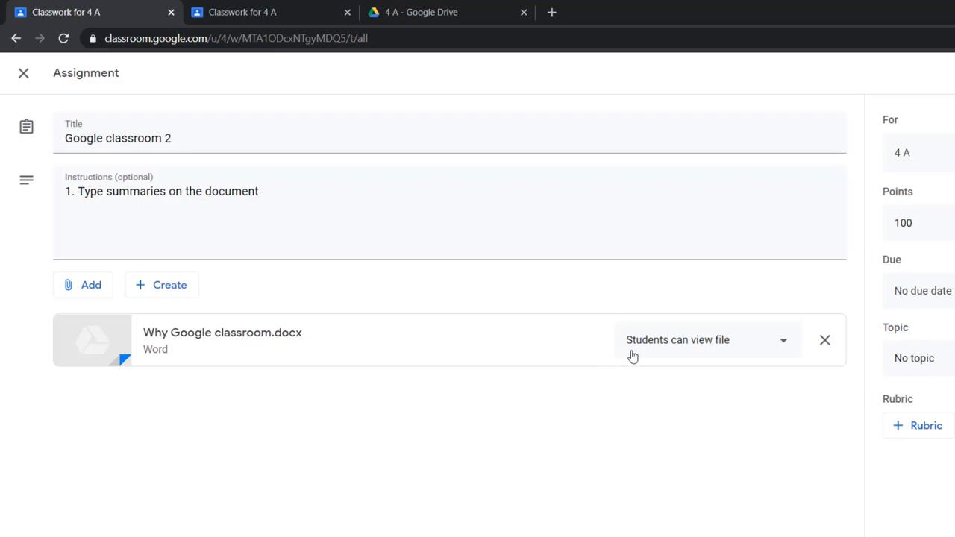
{"action": "left_click", "coordinate": [632, 357]}
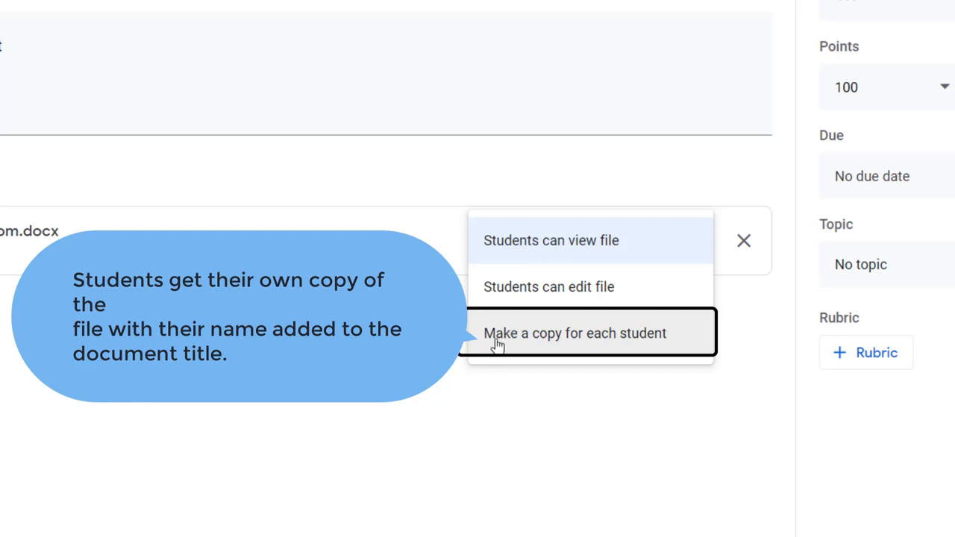
{"action": "left_click", "coordinate": [806, 122]}
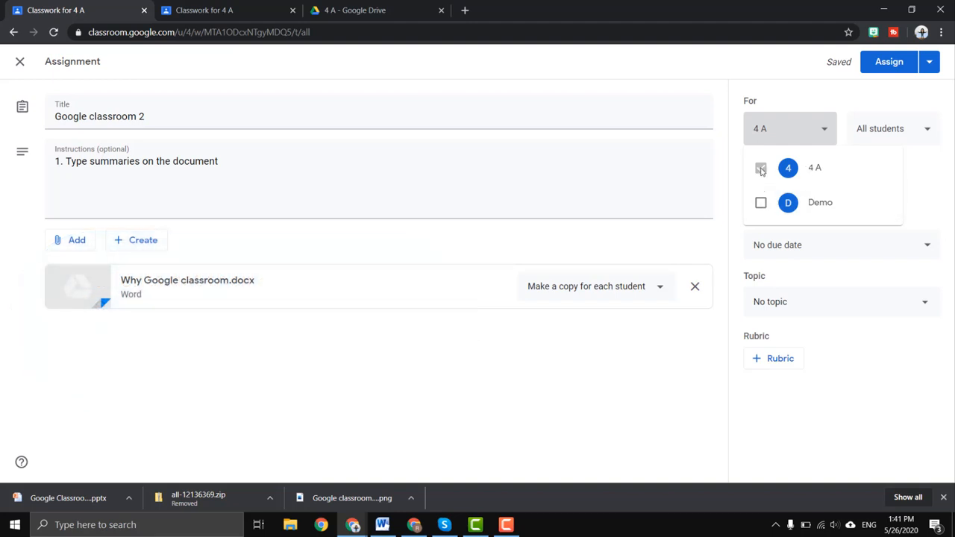
{"action": "left_click", "coordinate": [899, 131]}
{"action": "left_click", "coordinate": [896, 132]}
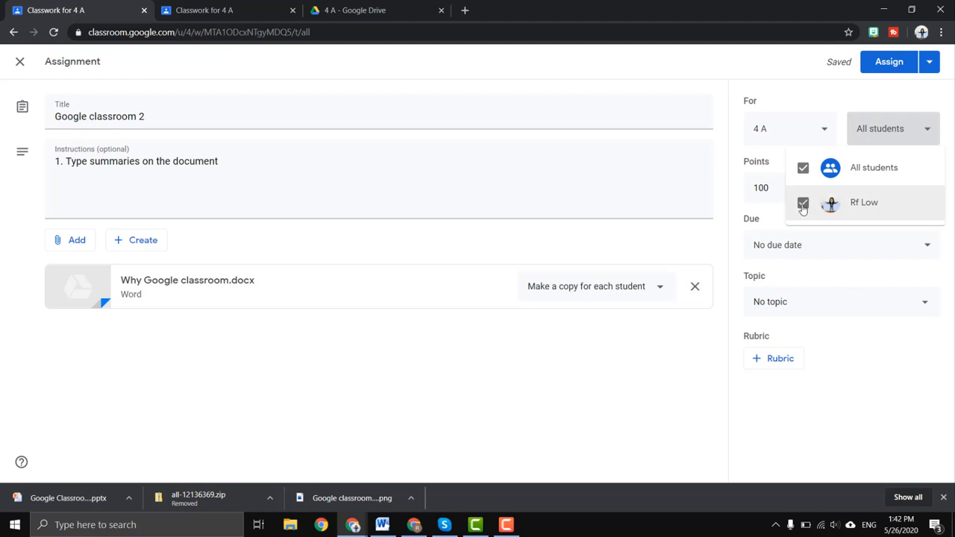
{"action": "left_click", "coordinate": [861, 144]}
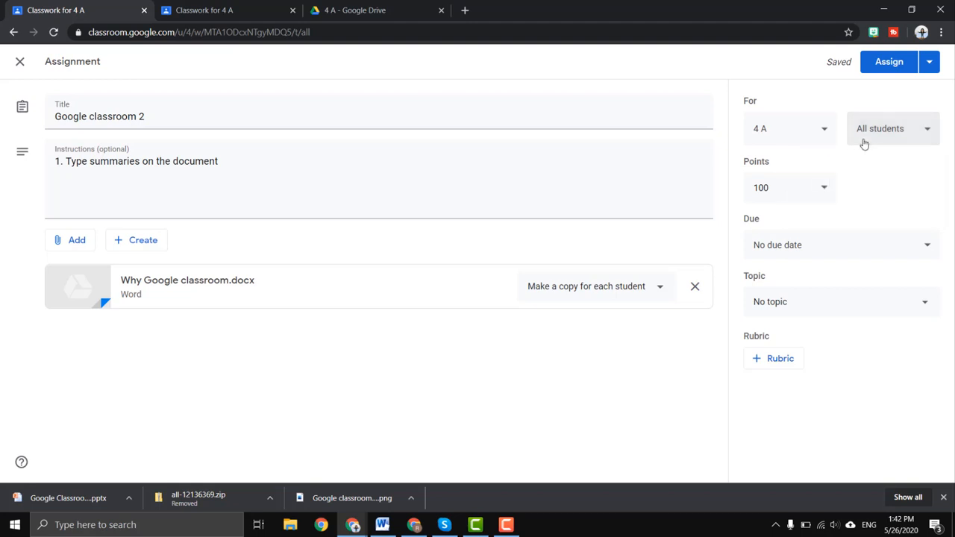
{"action": "left_click", "coordinate": [862, 143]}
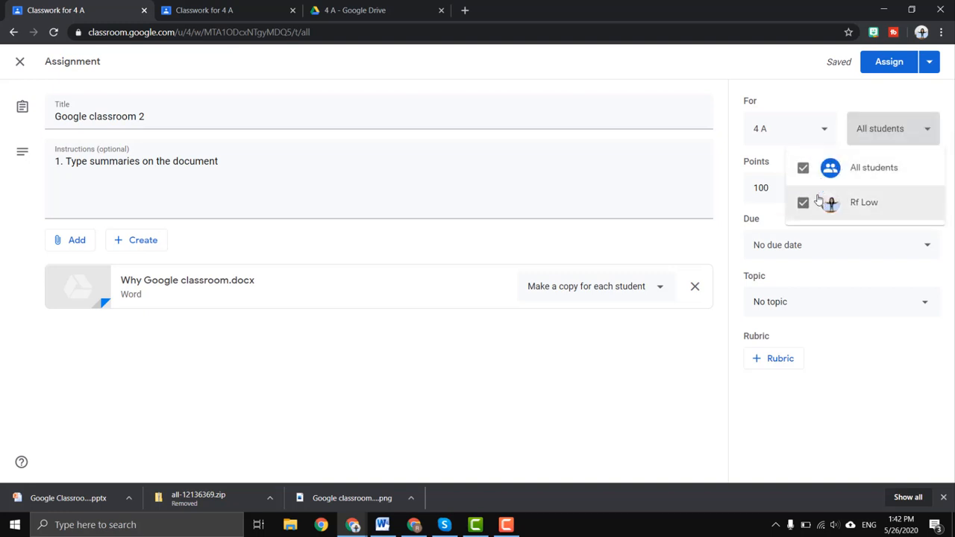
{"action": "left_click", "coordinate": [863, 139]}
- Include the Demo class alongside 4 A as a recipient of the assignment
{"action": "left_click", "coordinate": [812, 129]}
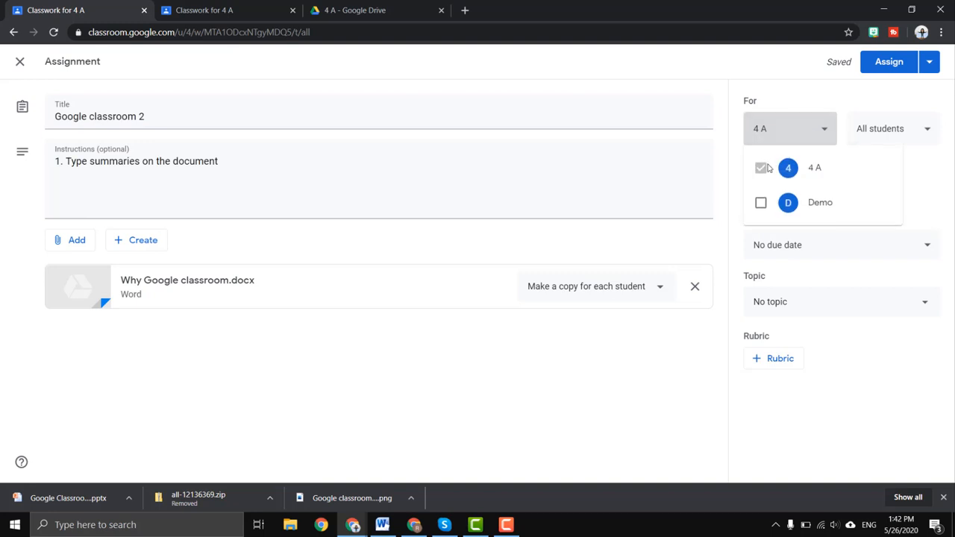
{"action": "left_click", "coordinate": [760, 205]}
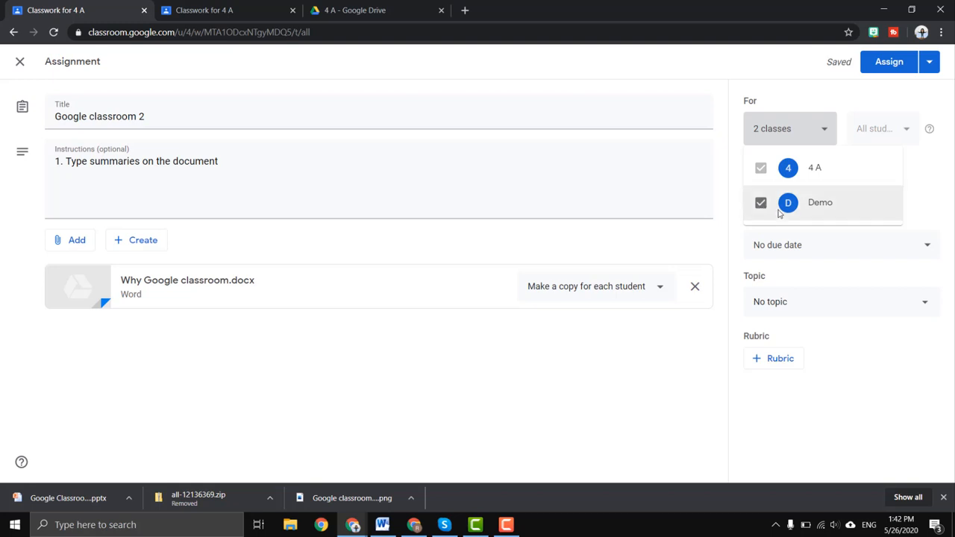
{"action": "left_click", "coordinate": [754, 97]}
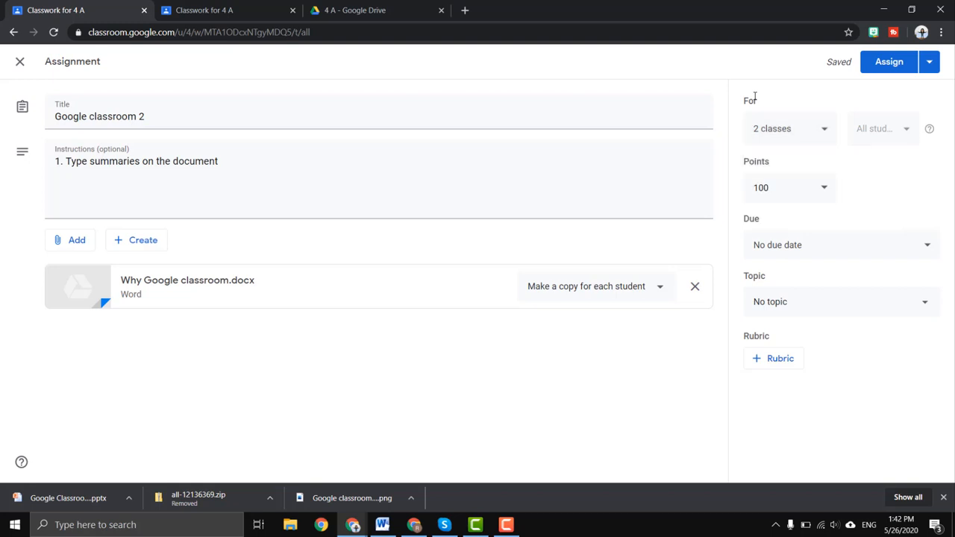
- Set the assignment's points to Ungraded
{"action": "left_click", "coordinate": [815, 194]}
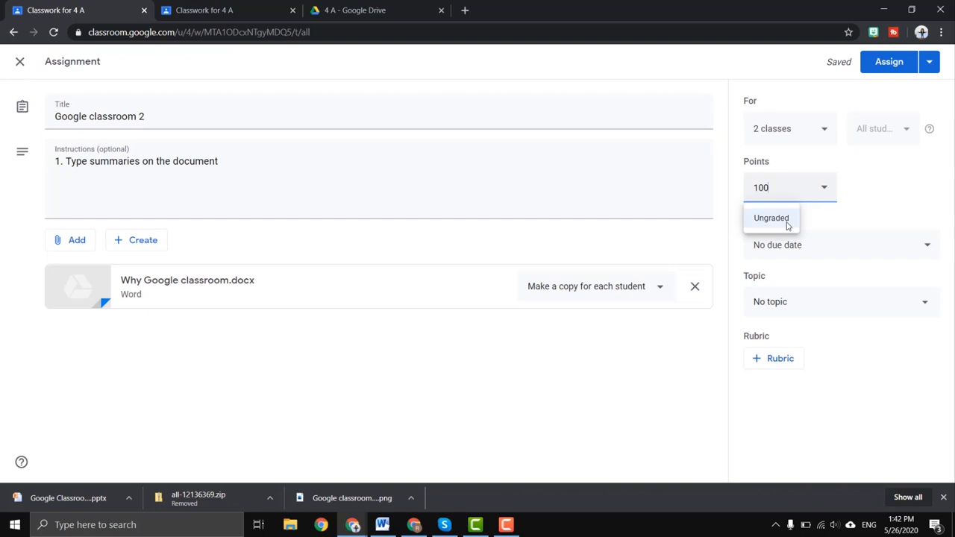
{"action": "left_click", "coordinate": [833, 197]}
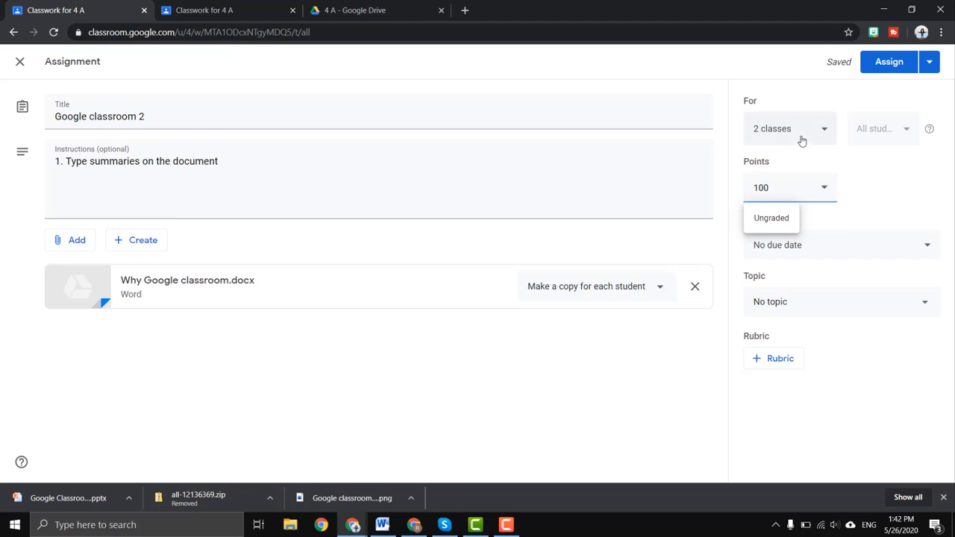
{"action": "left_click", "coordinate": [787, 219]}
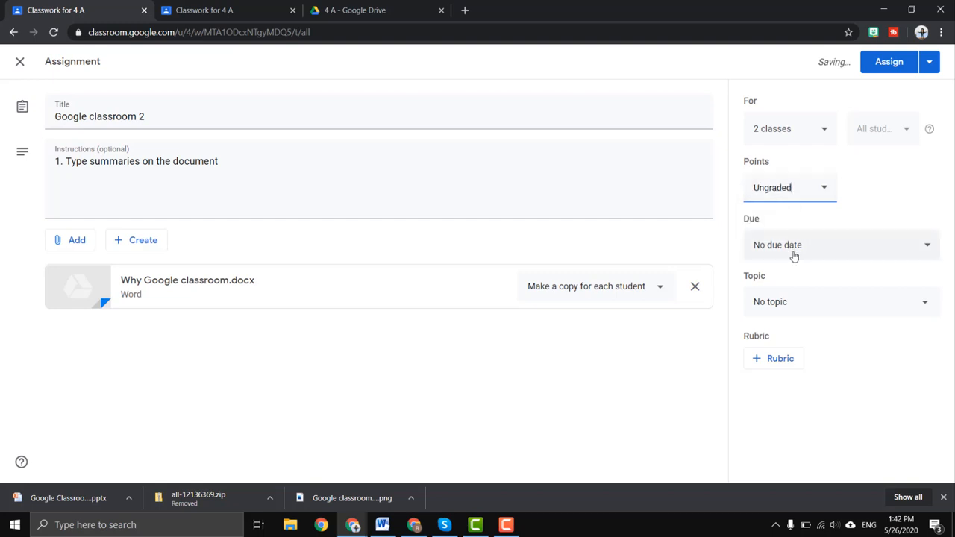
- Set the assignment's due date to May 31, 2020, without a time
{"action": "left_click", "coordinate": [793, 254]}
{"action": "left_click", "coordinate": [863, 301]}
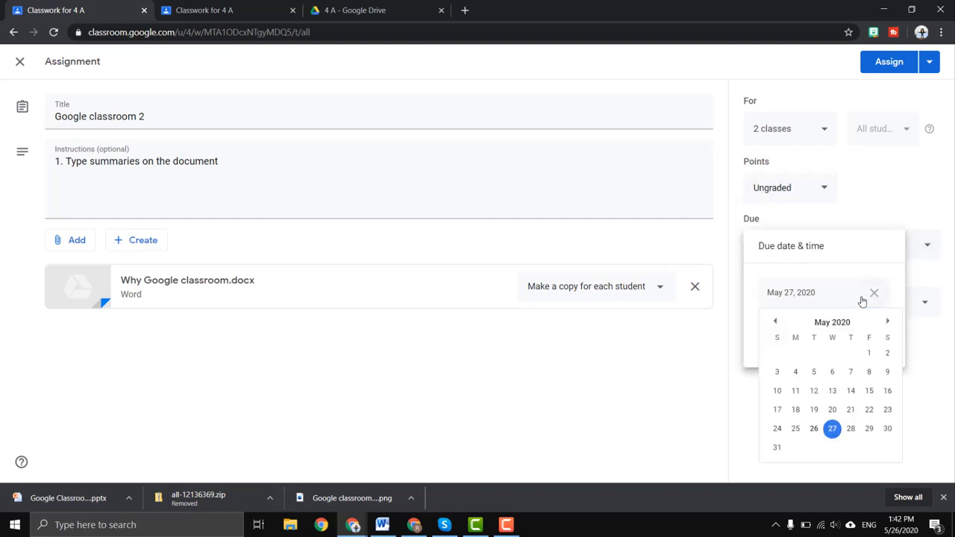
{"action": "left_click", "coordinate": [780, 450]}
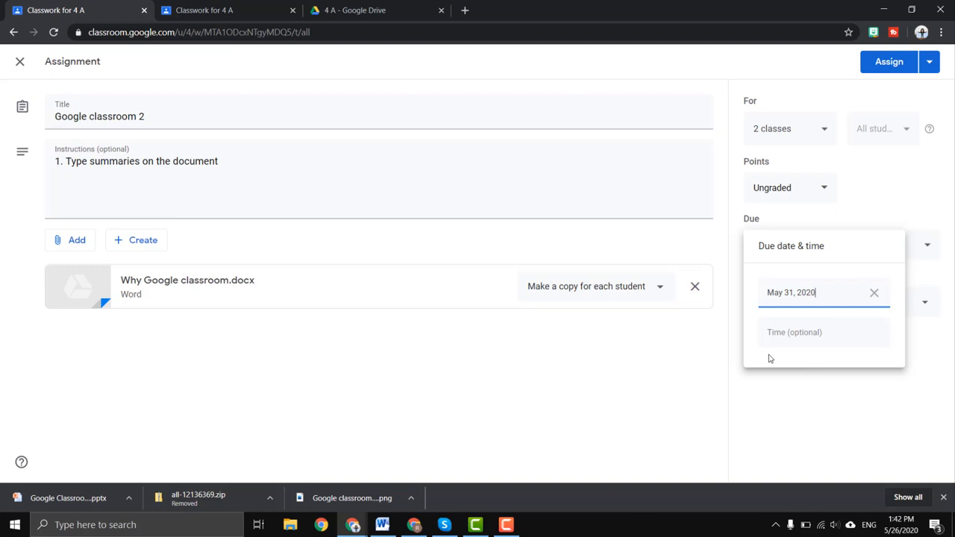
{"action": "left_click", "coordinate": [873, 294]}
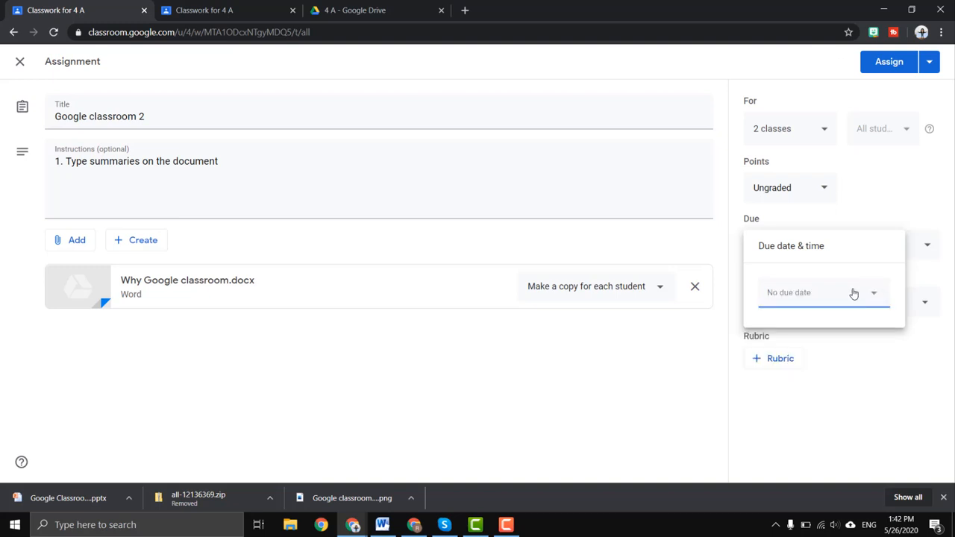
{"action": "left_click", "coordinate": [852, 294]}
{"action": "double_click", "coordinate": [778, 447]}
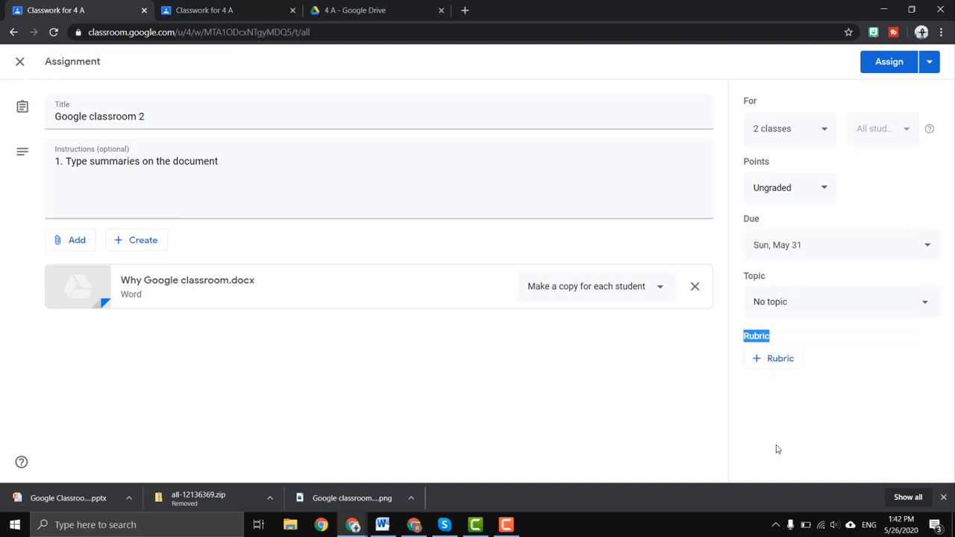
- File the assignment under the existing Google classroom topic and assign it to the selected classes
{"action": "left_click", "coordinate": [780, 307]}
{"action": "left_click", "coordinate": [788, 402]}
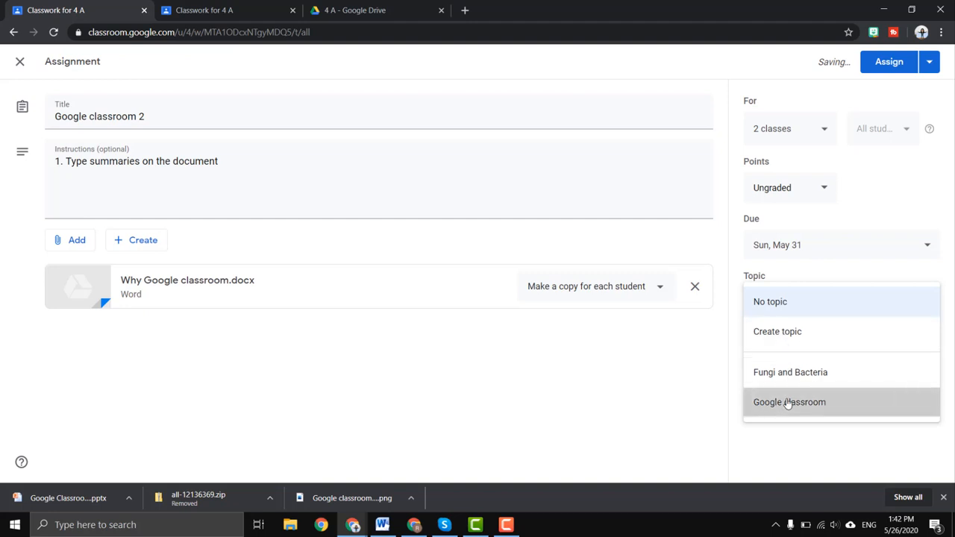
{"action": "left_click", "coordinate": [780, 310]}
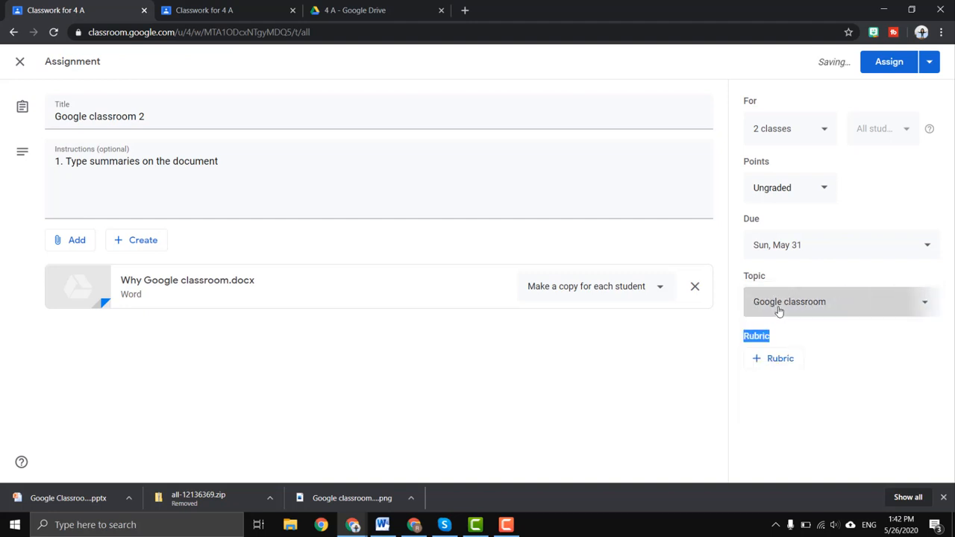
{"action": "left_click", "coordinate": [859, 88]}
{"action": "left_click", "coordinate": [881, 64]}
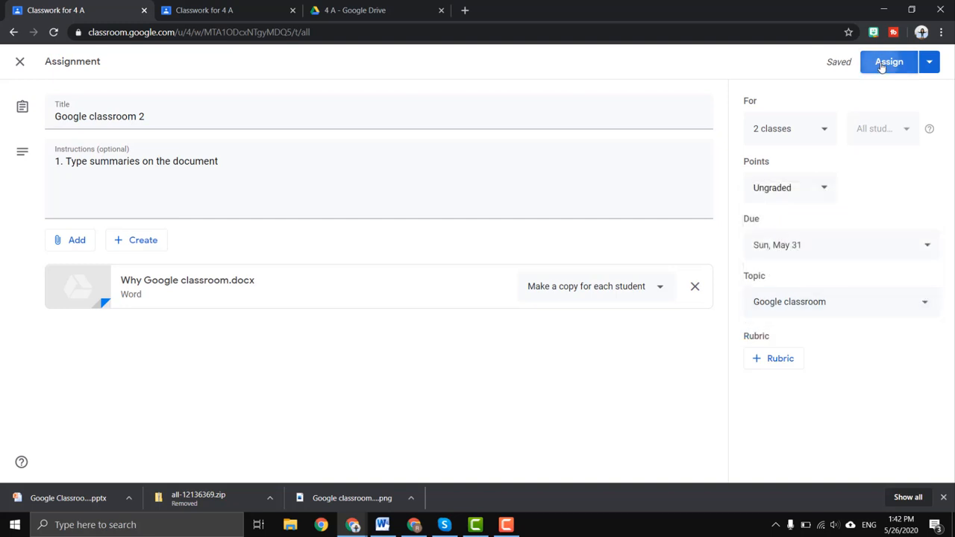
- Switch to the student's classwork view of 4 A and open the full Google classroom 2 assignment
{"action": "left_click", "coordinate": [231, 11]}
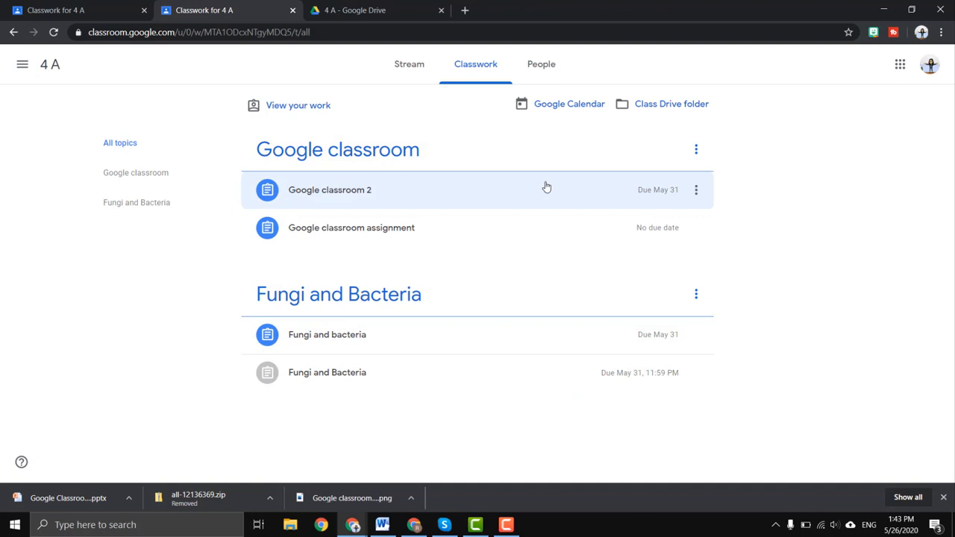
{"action": "left_click", "coordinate": [480, 194]}
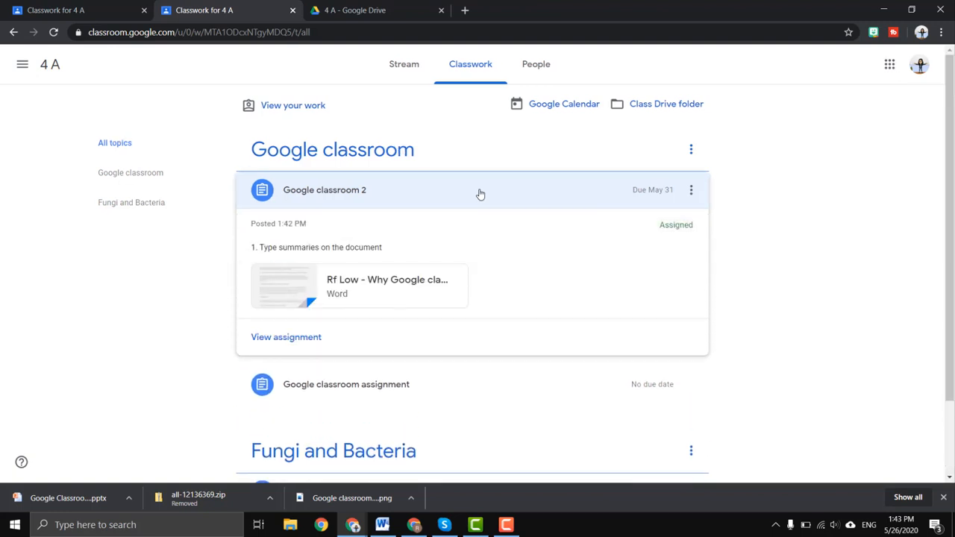
{"action": "left_click", "coordinate": [280, 344]}
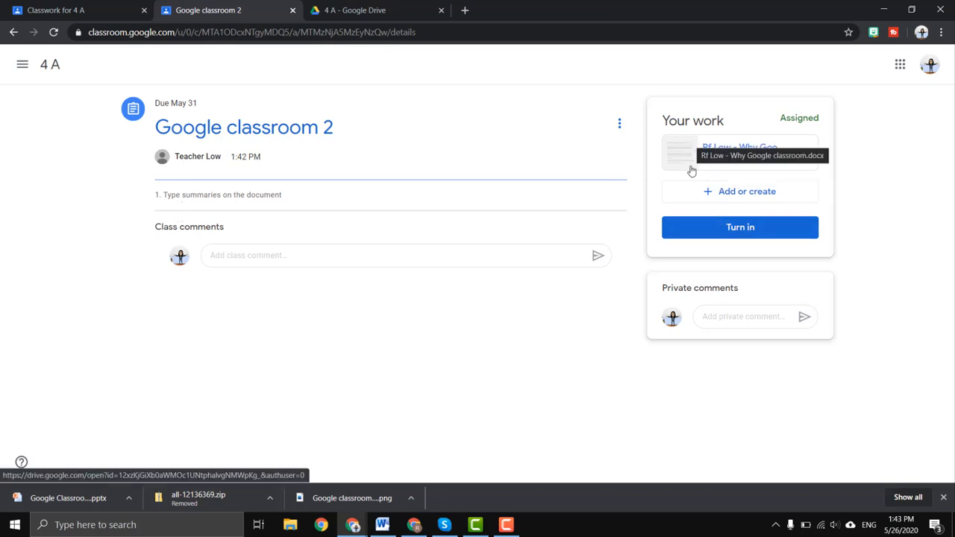
- Turn in the student's Why Google classroom Word document for the Google classroom 2 assignment
{"action": "left_click", "coordinate": [691, 194]}
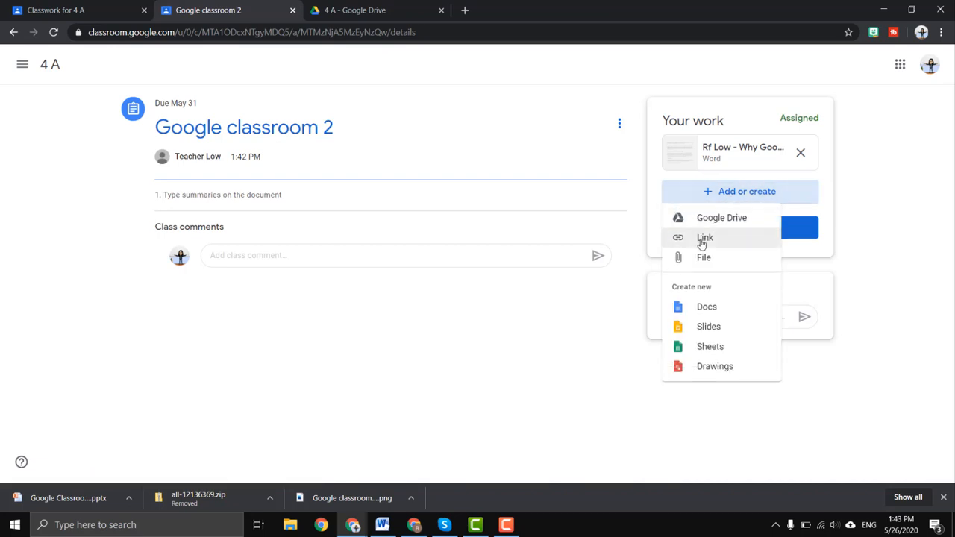
{"action": "left_click", "coordinate": [720, 267]}
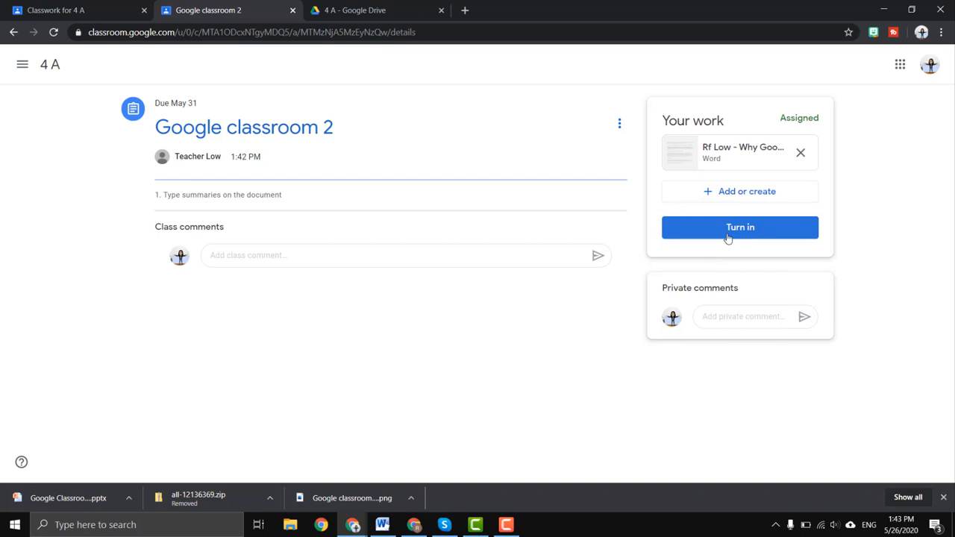
{"action": "left_click", "coordinate": [711, 230]}
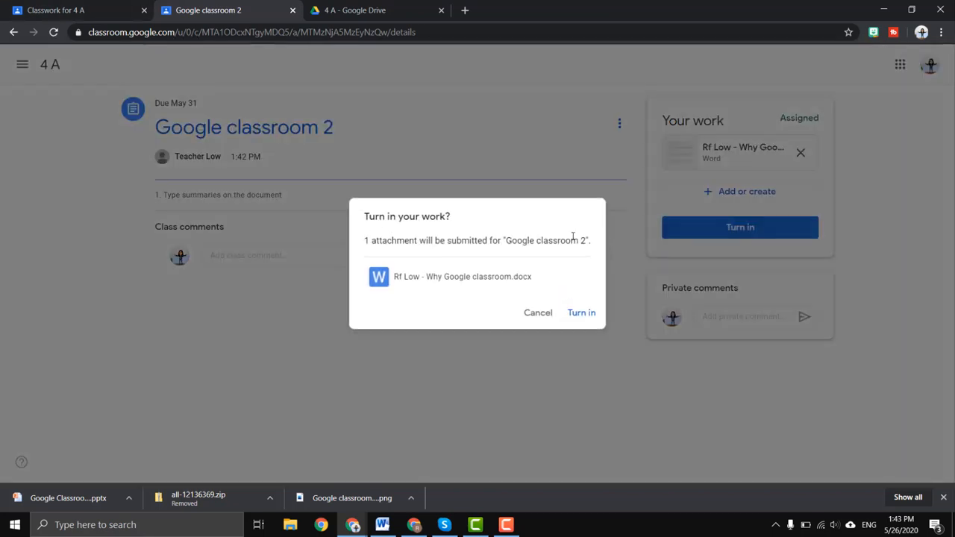
{"action": "left_click", "coordinate": [578, 316]}
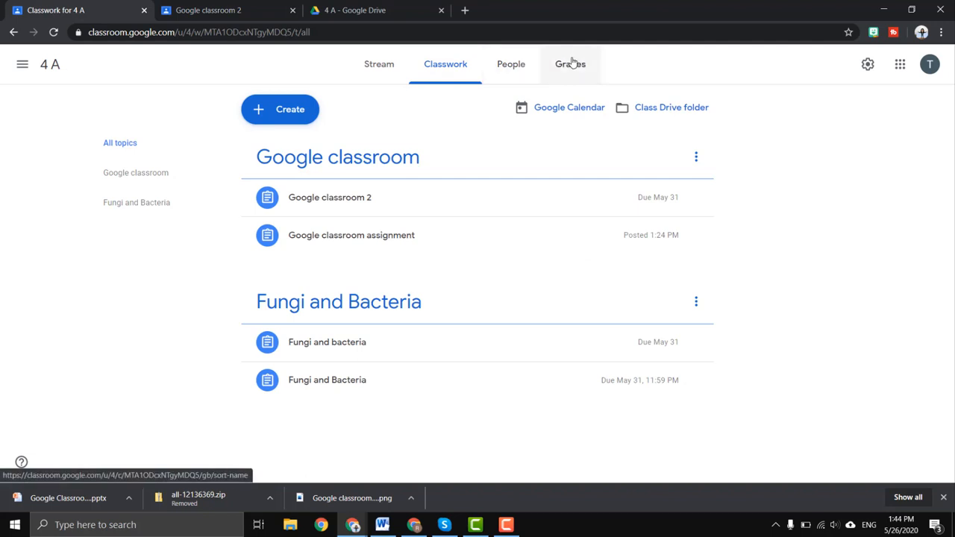
- Switch to the teacher's view of 4 A, open the student's work overview from the grades, and expand Google classroom 2
{"action": "left_click", "coordinate": [571, 63]}
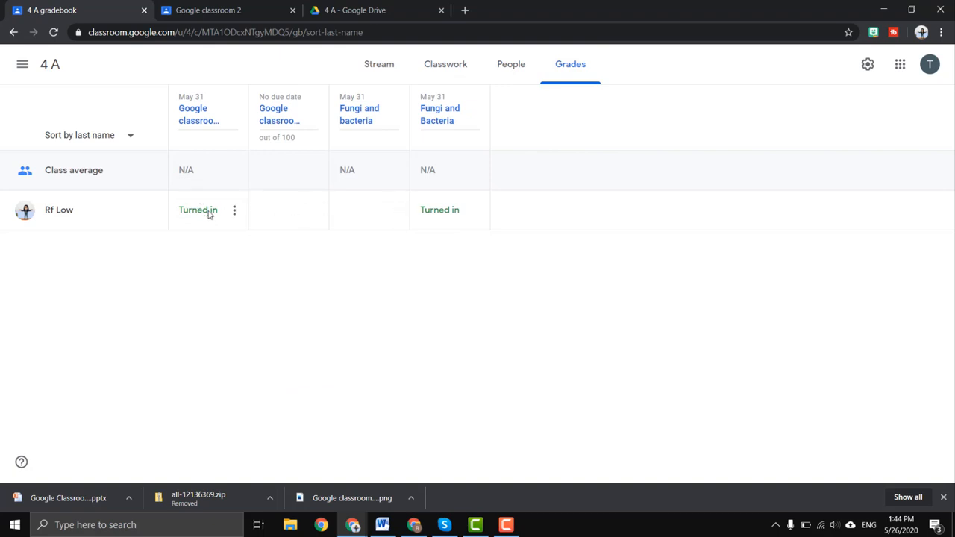
{"action": "left_click", "coordinate": [47, 211]}
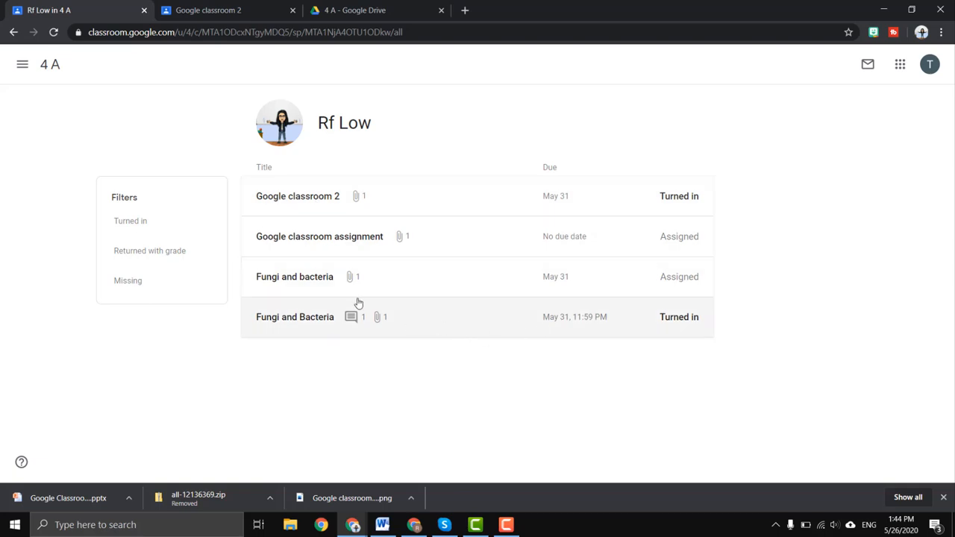
{"action": "left_click", "coordinate": [355, 201]}
- View the details of the student's Google classroom 2 submission and open the turned-in Why Google classroom document
{"action": "left_click", "coordinate": [350, 265]}
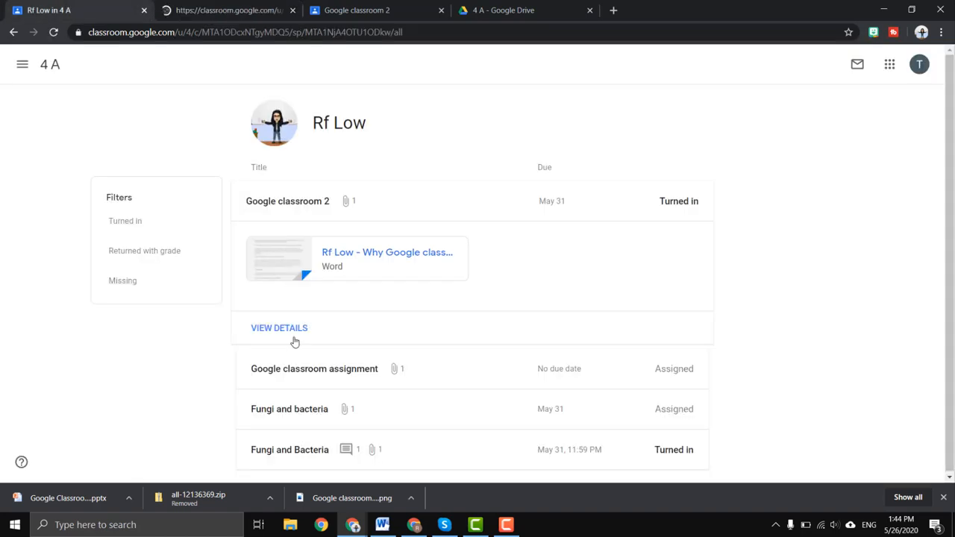
{"action": "left_click", "coordinate": [292, 336]}
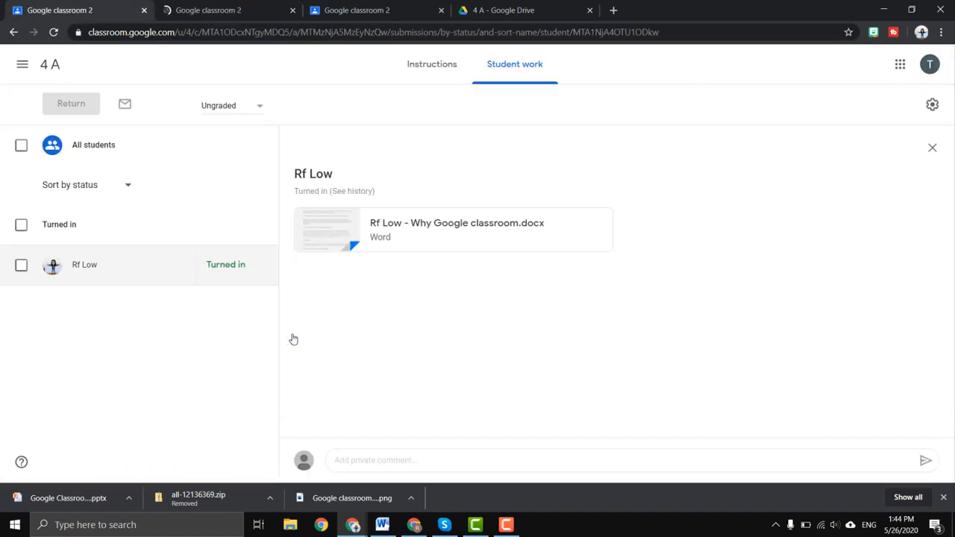
{"action": "left_click", "coordinate": [415, 224]}
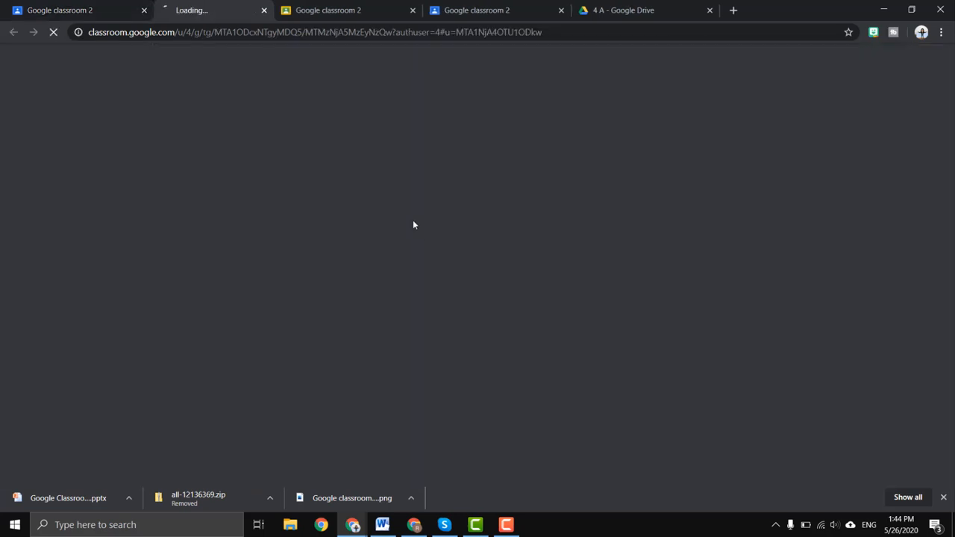